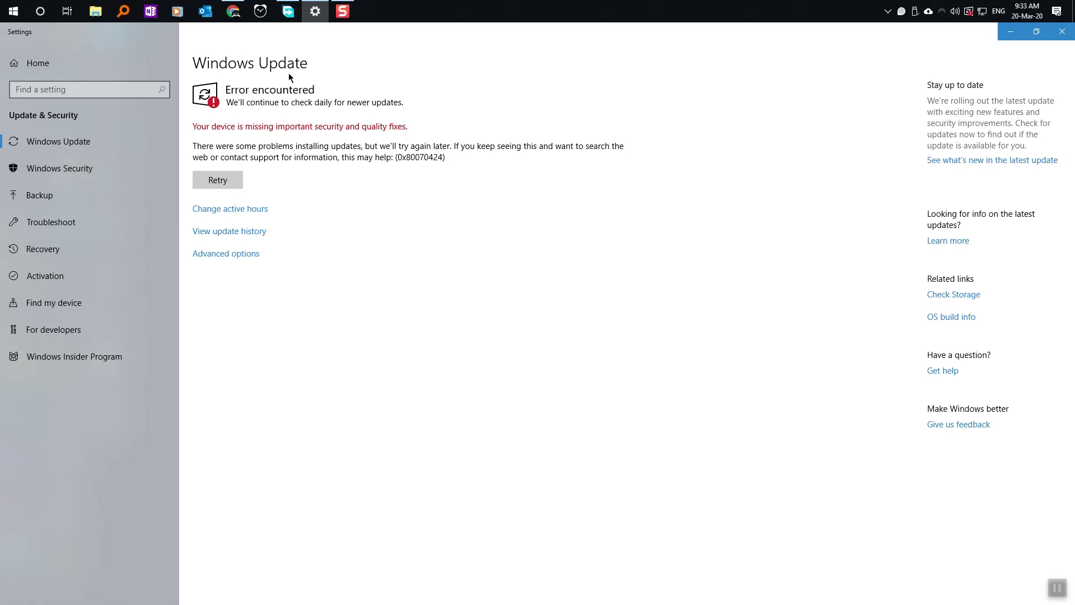
Step: Retry the failed Windows update and review the full error message with its code in the Windows Update settings
{"action": "left_click", "coordinate": [227, 182]}
{"action": "left_click_drag", "start_coordinate": [193, 147], "coordinate": [443, 157]}
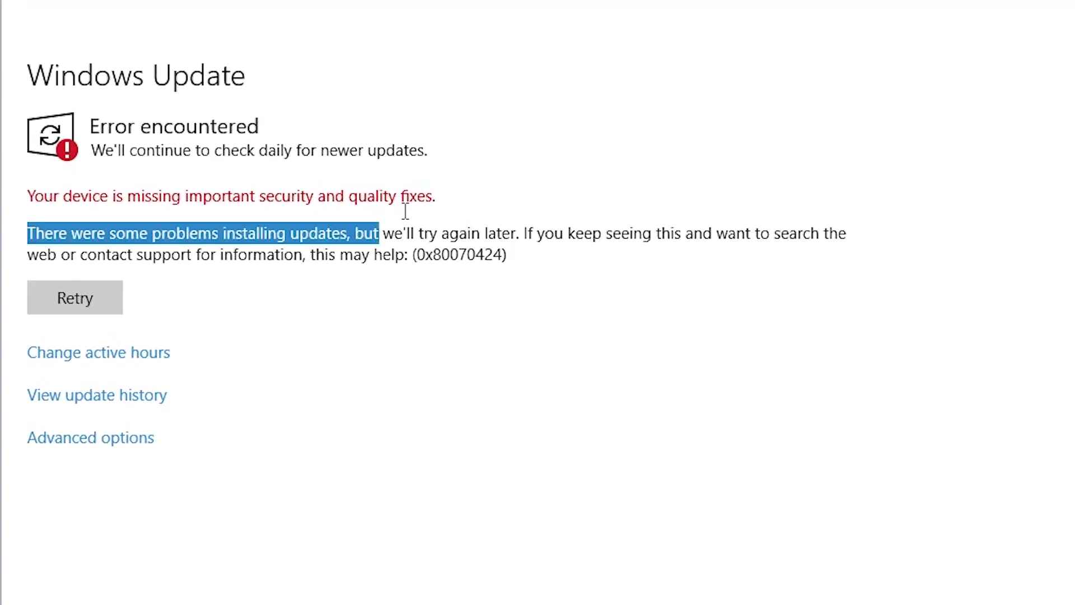
{"action": "left_click_drag", "start_coordinate": [502, 256], "coordinate": [522, 273]}
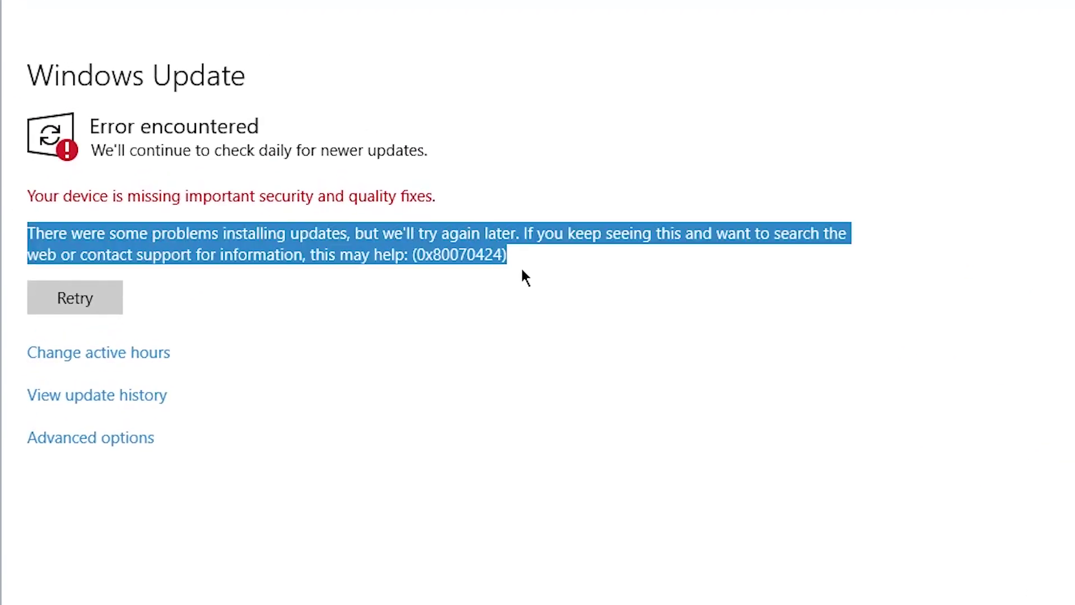
{"action": "left_click", "coordinate": [470, 392]}
{"action": "left_click", "coordinate": [84, 300]}
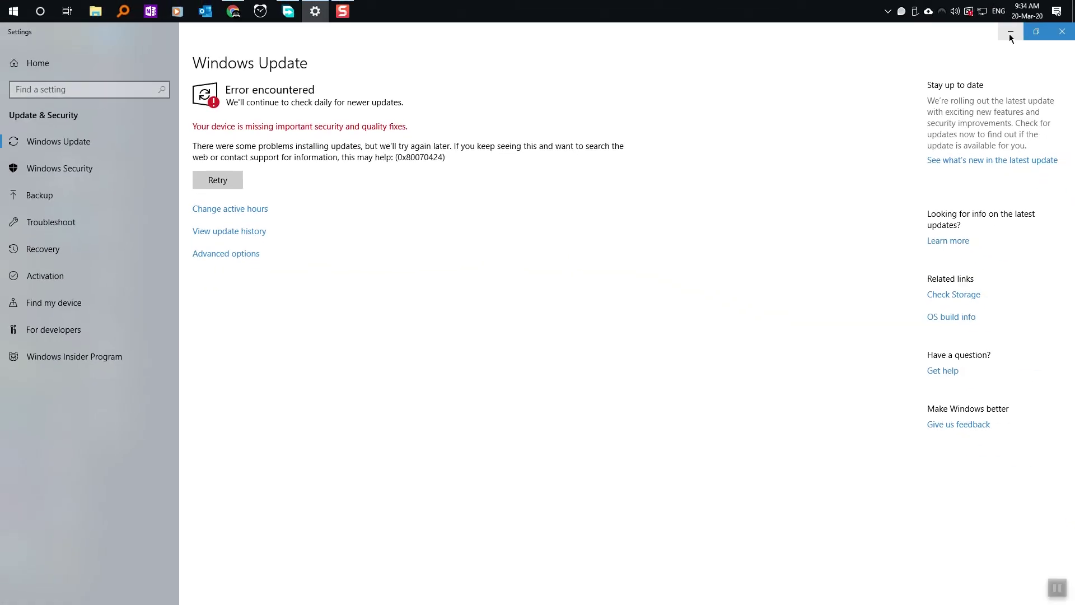
{"action": "left_click", "coordinate": [1009, 34]}
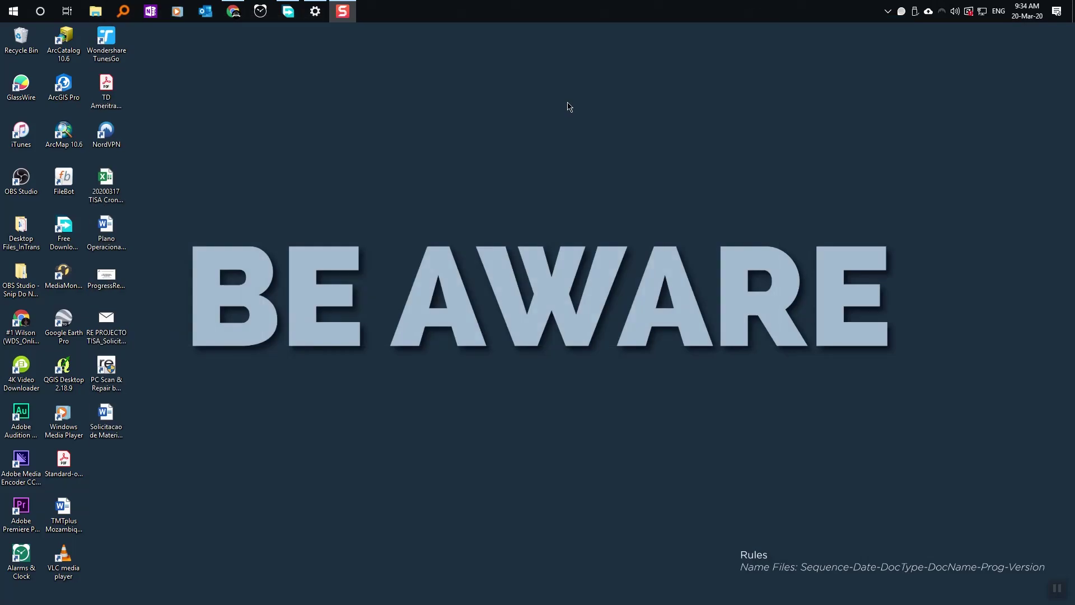
Step: Open the Services console through Task Manager, maximized and with a slightly wider Name column
{"action": "right_click", "coordinate": [440, 116]}
{"action": "left_click", "coordinate": [456, 149]}
{"action": "right_click", "coordinate": [514, 15]}
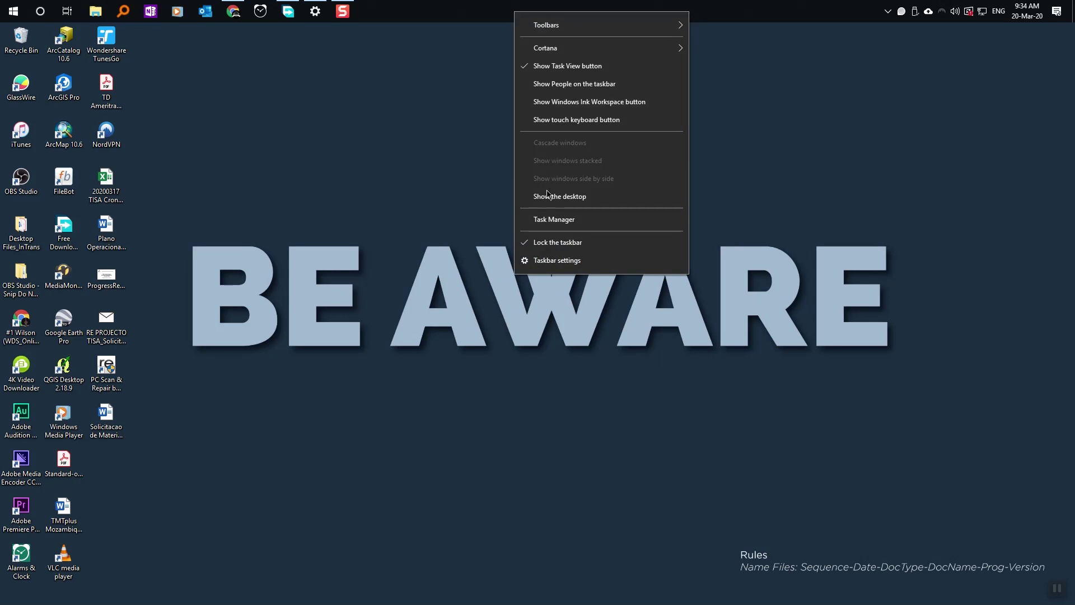
{"action": "left_click", "coordinate": [552, 221]}
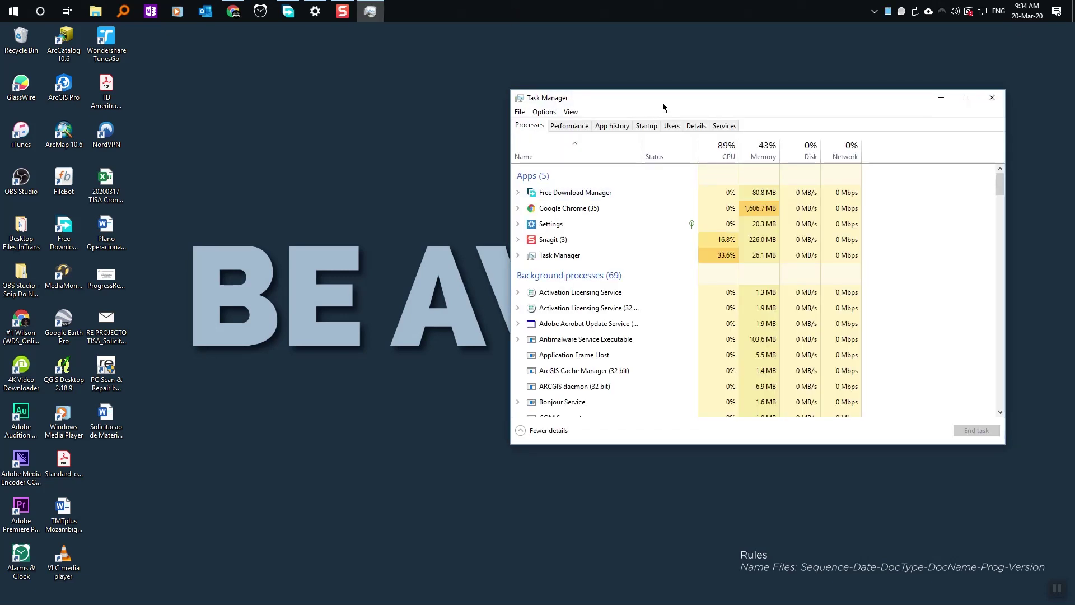
{"action": "left_click_drag", "start_coordinate": [669, 95], "coordinate": [474, 89]}
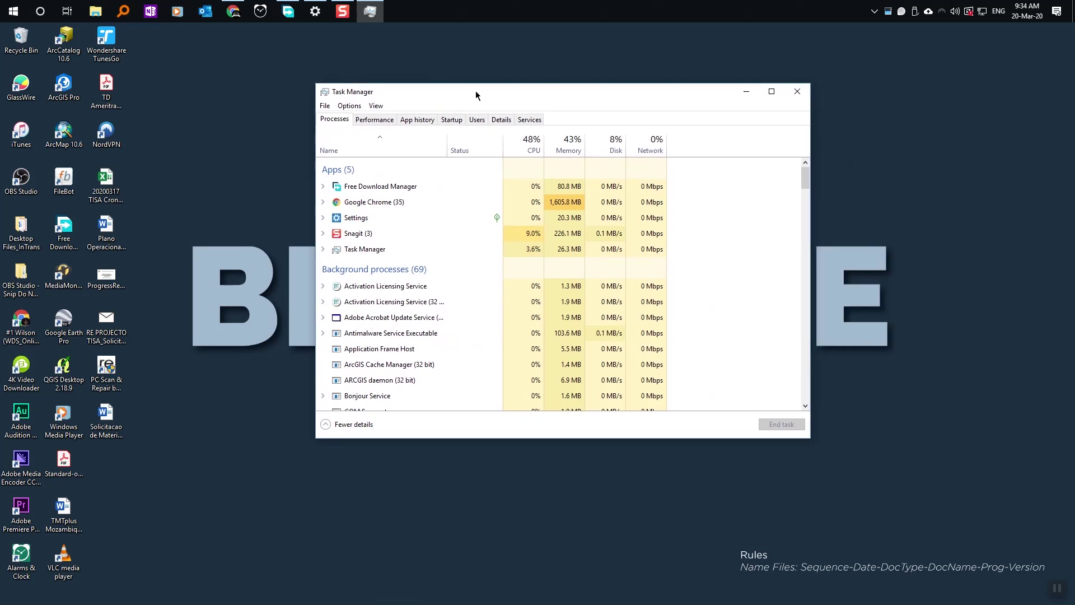
{"action": "left_click", "coordinate": [529, 118]}
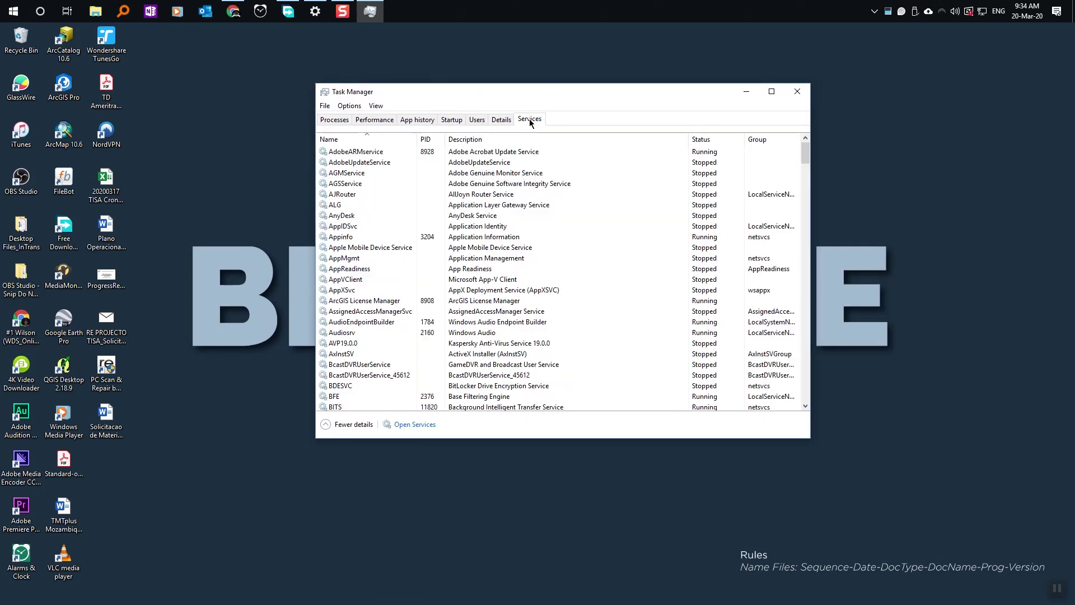
{"action": "left_click", "coordinate": [411, 426]}
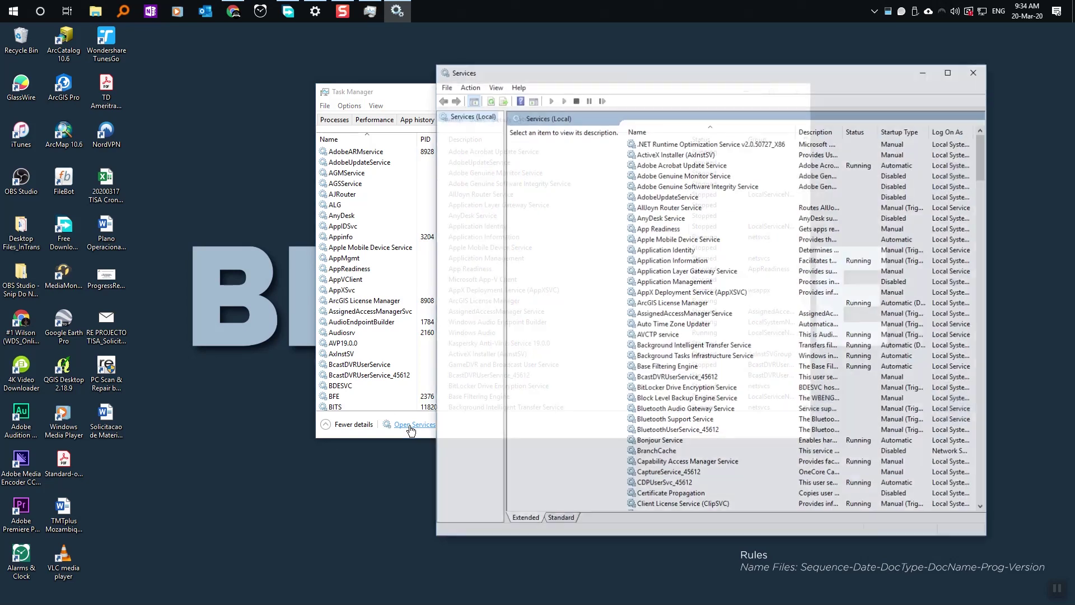
{"action": "left_click", "coordinate": [950, 72]}
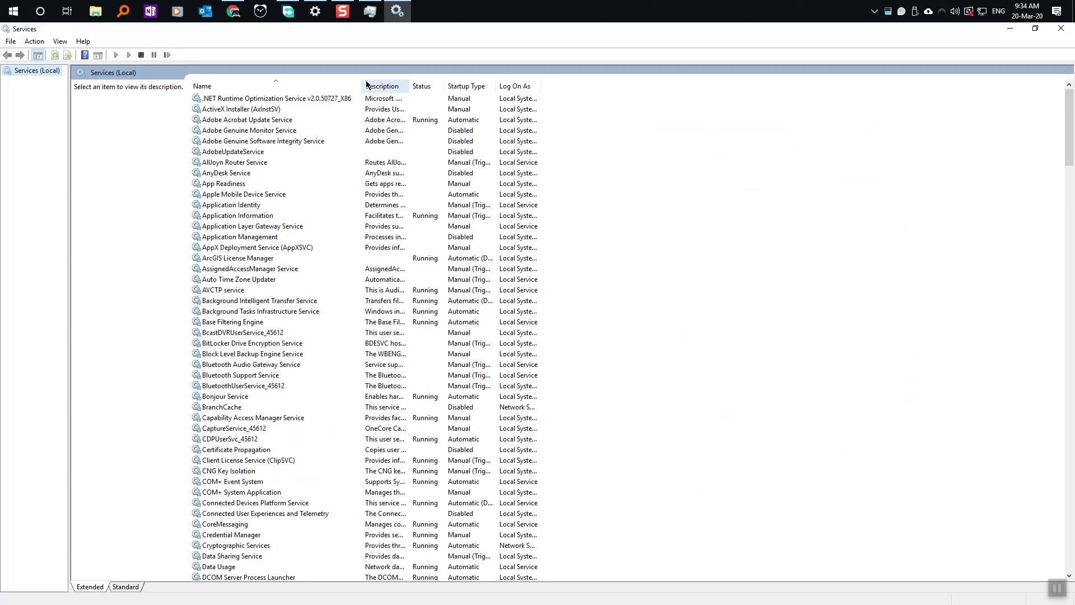
{"action": "left_click_drag", "start_coordinate": [362, 86], "coordinate": [371, 86]}
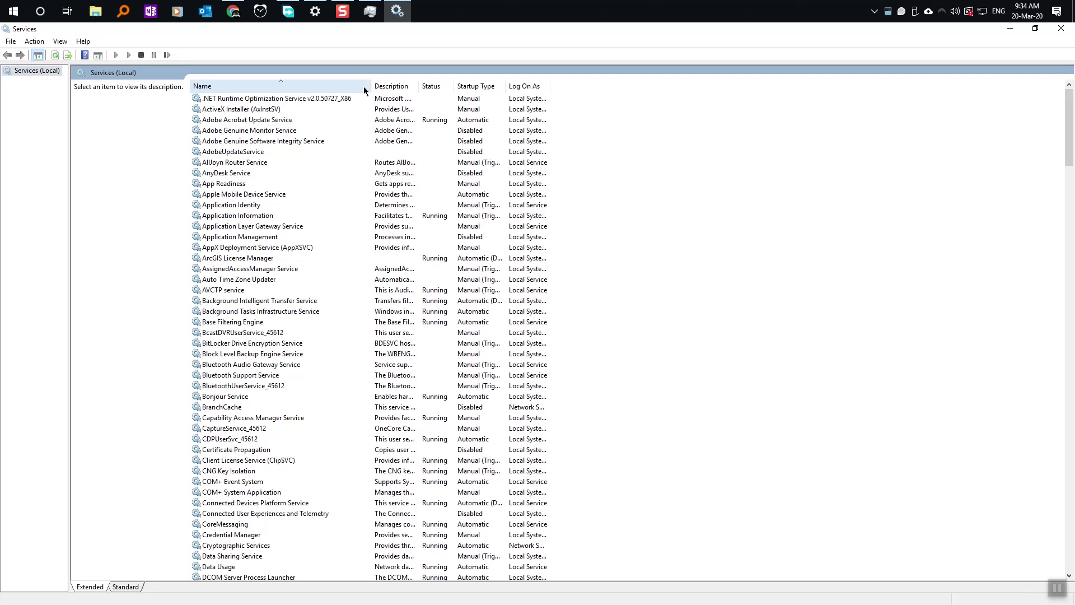
Step: Check the services list for a Windows Update entry near Windows Time and Windows Update Medic Service
{"action": "scroll", "coordinate": [343, 224], "scroll_direction": "down", "scroll_amount": 4}
{"action": "left_click_drag", "start_coordinate": [1069, 153], "coordinate": [1066, 476]}
{"action": "scroll", "coordinate": [1066, 475], "scroll_direction": "down", "scroll_amount": 11}
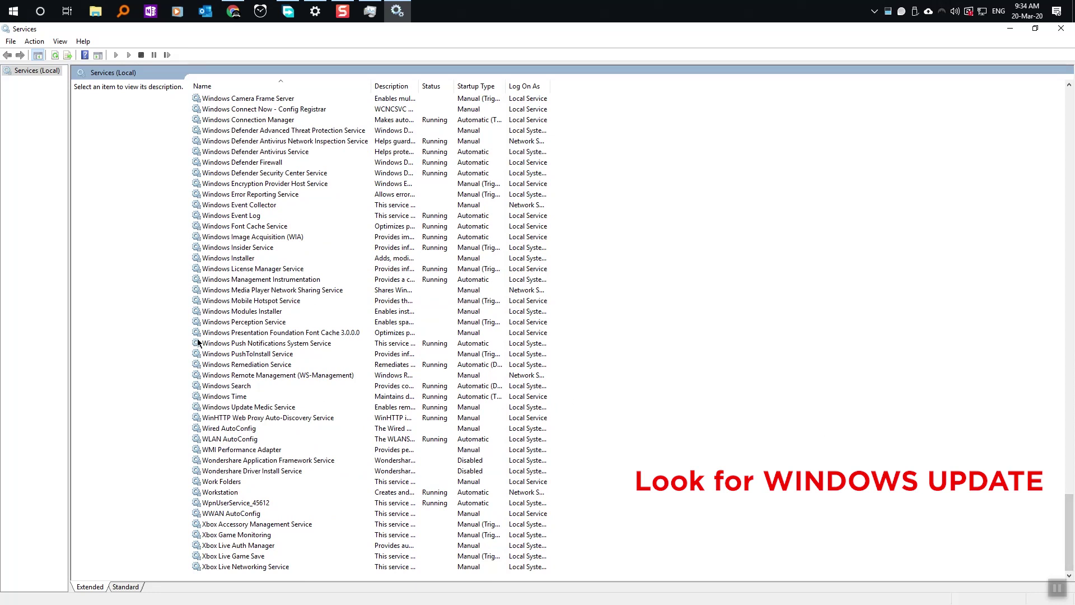
{"action": "left_click", "coordinate": [221, 408]}
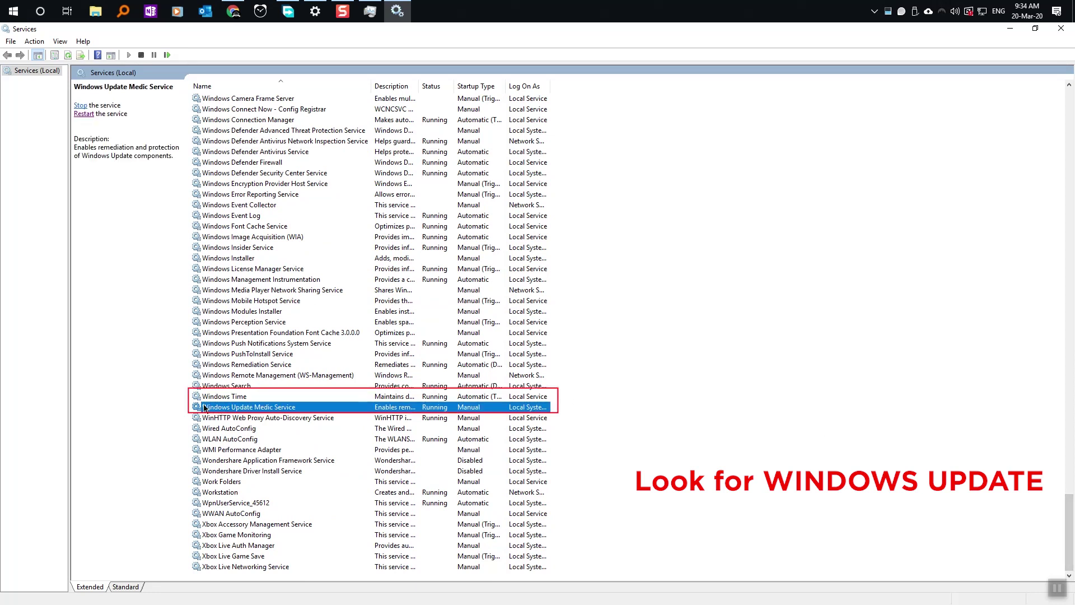
{"action": "left_click", "coordinate": [241, 398]}
{"action": "left_click", "coordinate": [241, 410]}
{"action": "left_click", "coordinate": [241, 398]}
{"action": "left_click", "coordinate": [242, 409]}
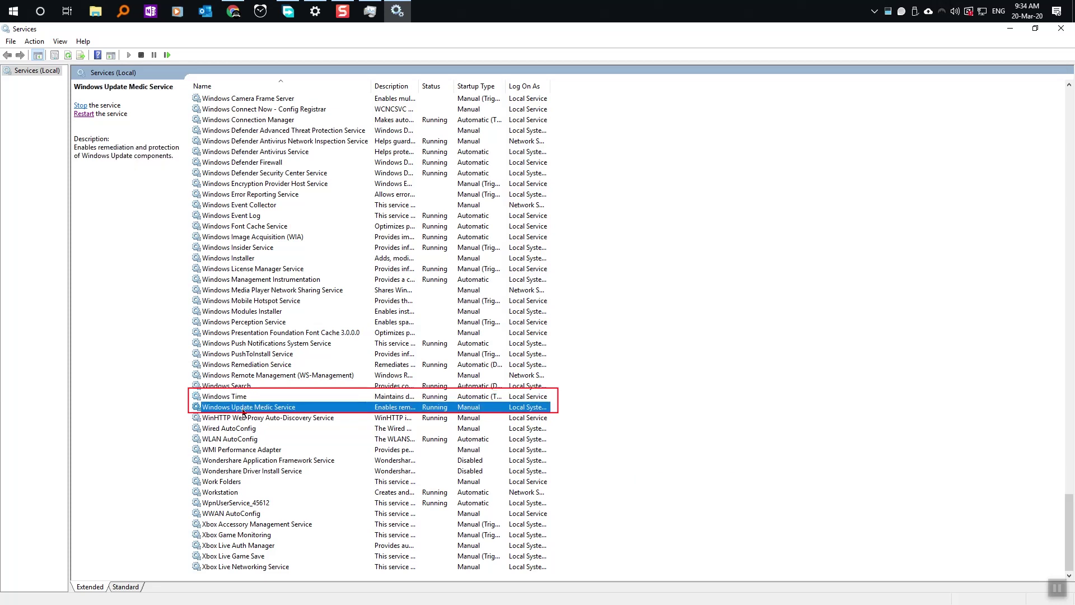
{"action": "left_click", "coordinate": [241, 398]}
{"action": "left_click", "coordinate": [242, 409]}
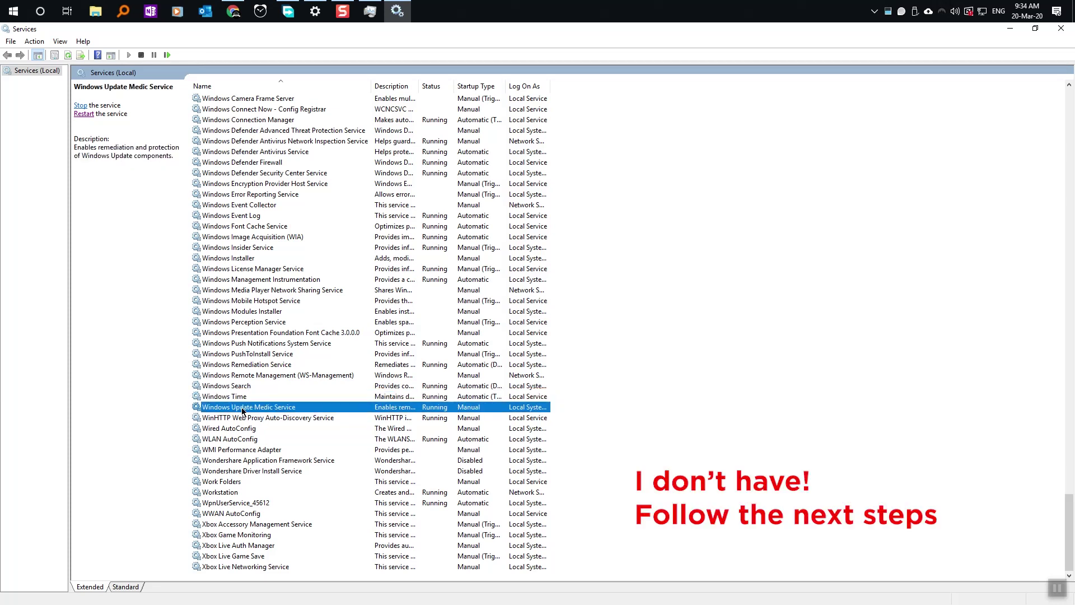
{"action": "left_click", "coordinate": [719, 397]}
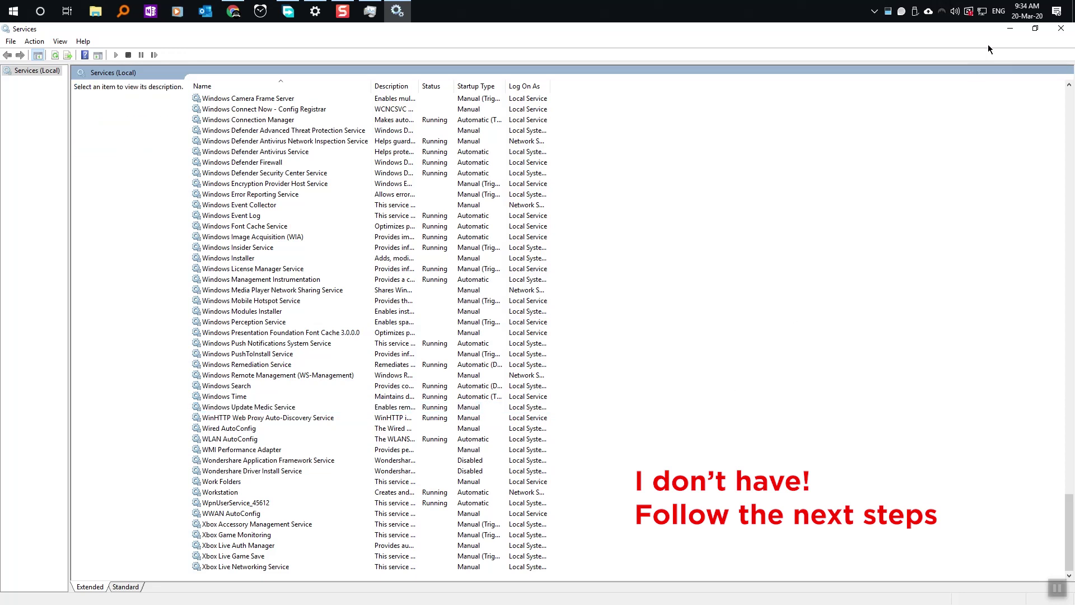
Step: Clear the Services and Task Manager windows off the desktop and open the Windows 10 Fix Update Error folder
{"action": "left_click", "coordinate": [1009, 29]}
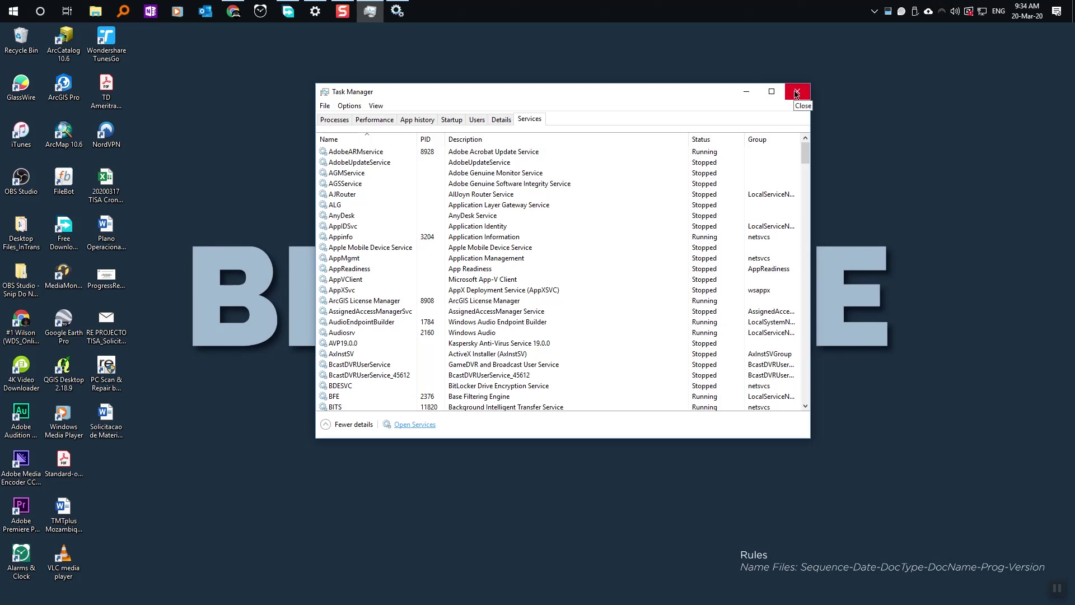
{"action": "left_click", "coordinate": [798, 92]}
{"action": "right_click", "coordinate": [426, 107]}
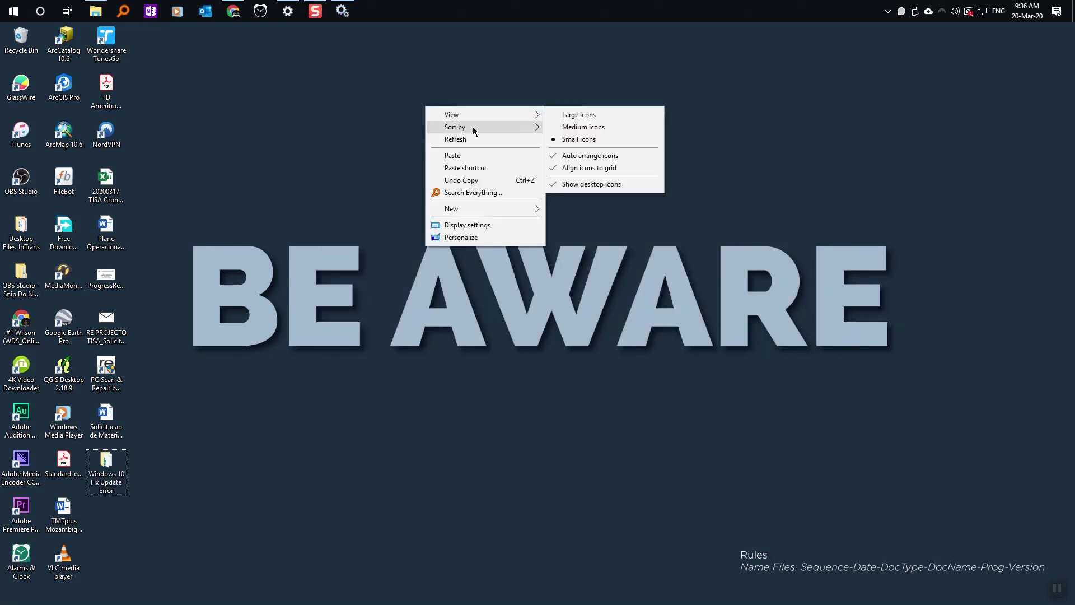
{"action": "left_click", "coordinate": [456, 139]}
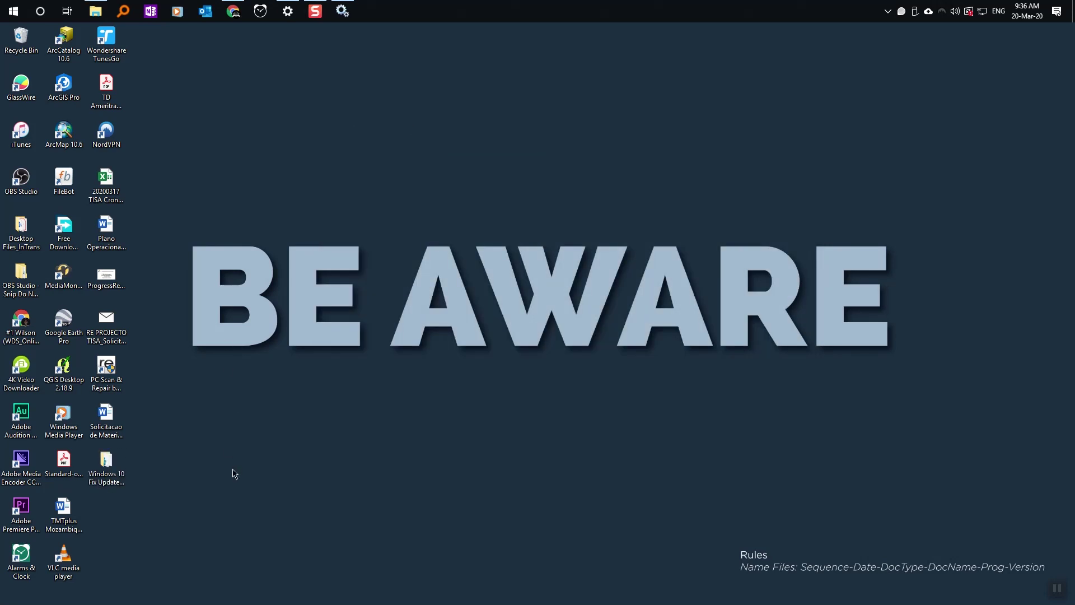
{"action": "left_click", "coordinate": [107, 471]}
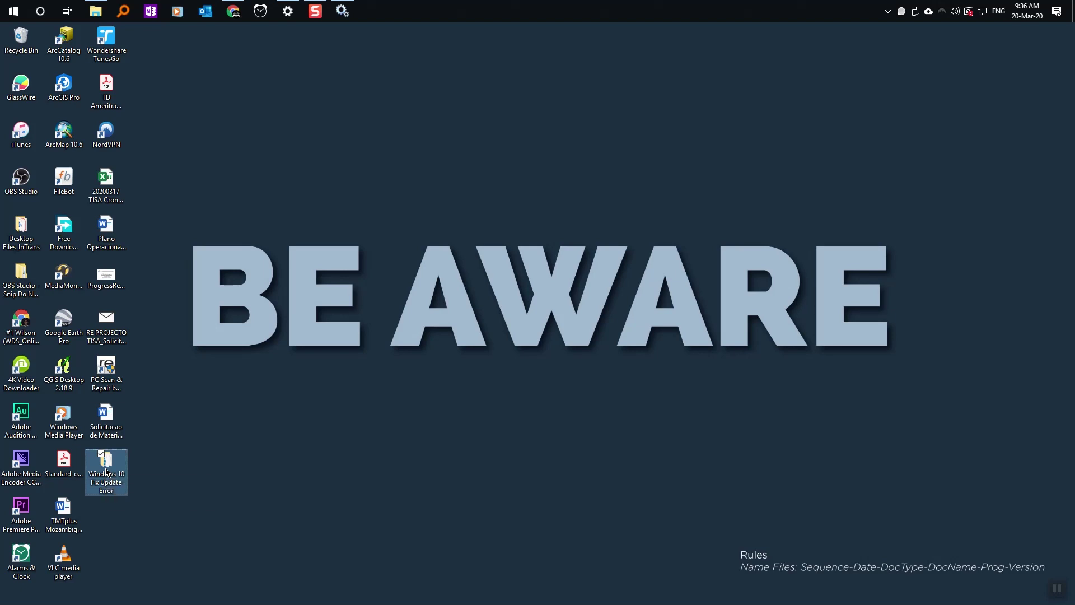
{"action": "double_click", "coordinate": [106, 472]}
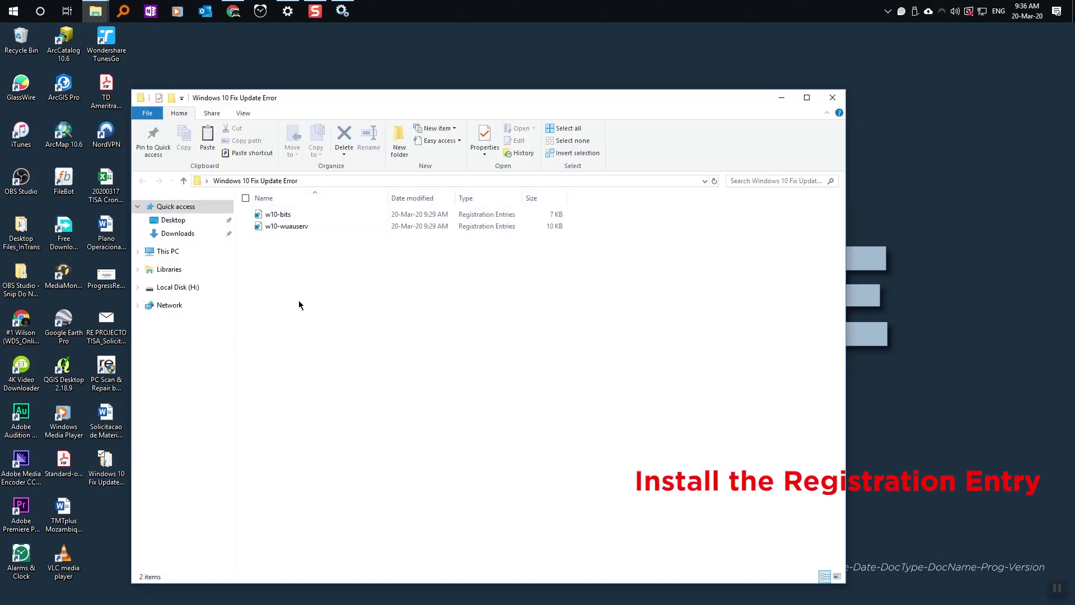
Step: Add the contents of the w10-wuauserv registration entries file to the registry, accepting the confirmation prompts
{"action": "left_click", "coordinate": [280, 229]}
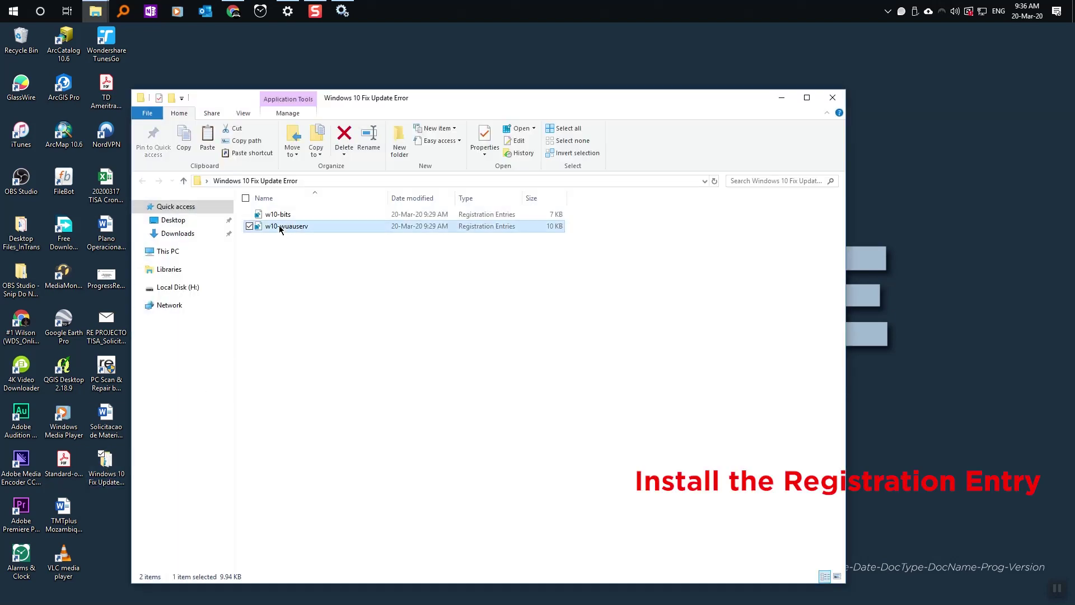
{"action": "double_click", "coordinate": [287, 230]}
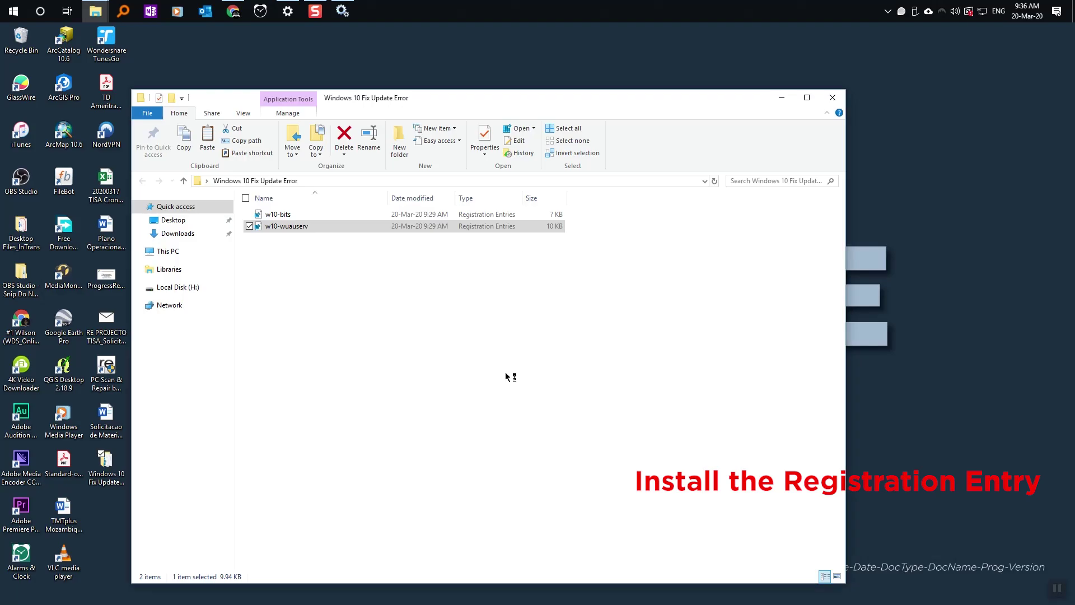
{"action": "left_click", "coordinate": [613, 338]}
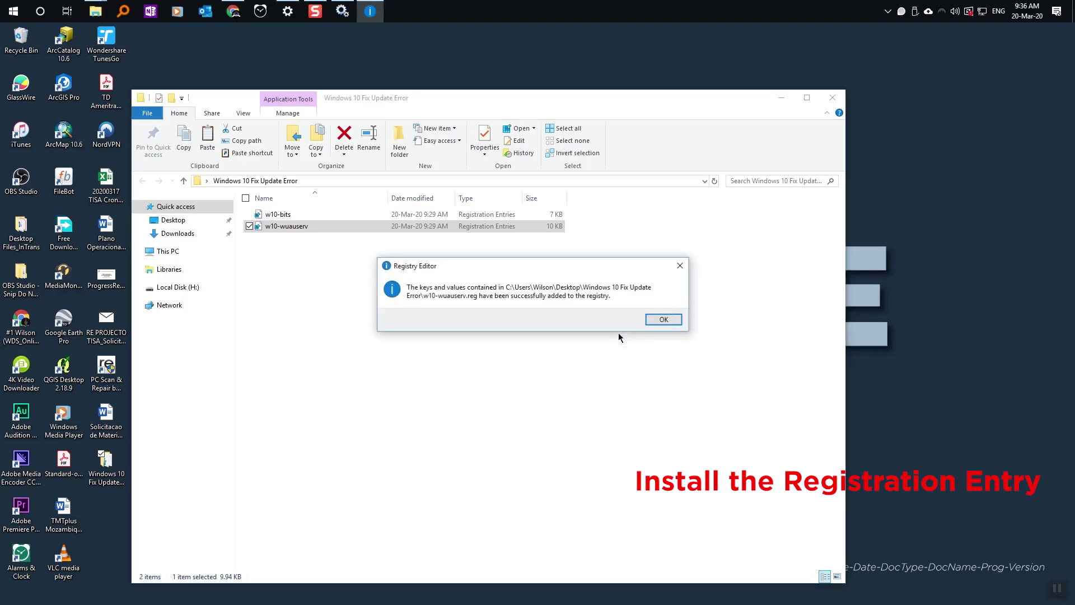
{"action": "left_click", "coordinate": [666, 321]}
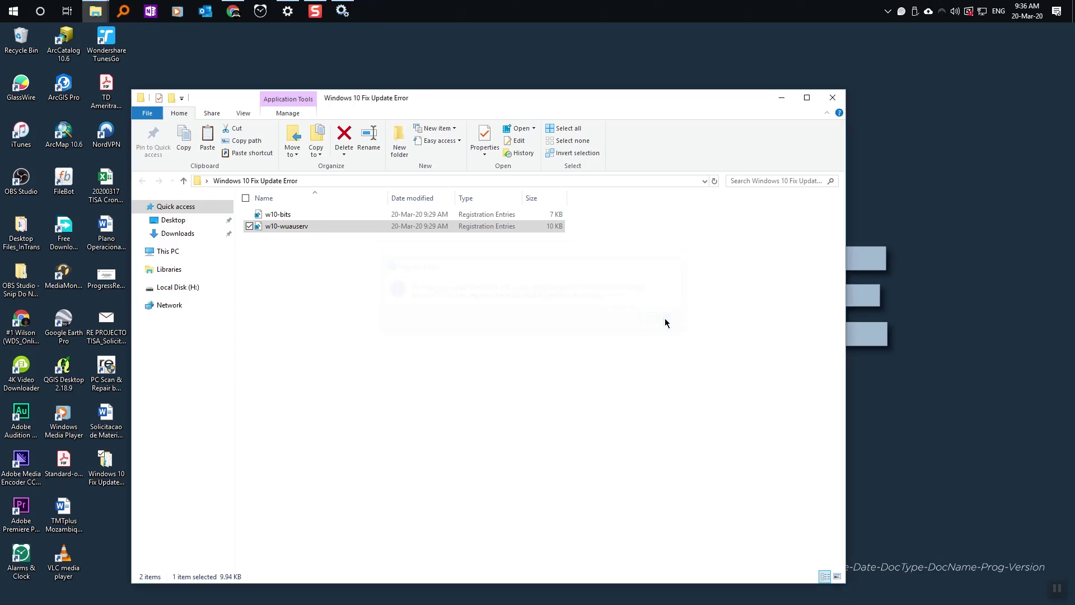
{"action": "left_click", "coordinate": [392, 349]}
Step: Recheck the open services list for Windows Update, and close both the Services console and the fix folder
{"action": "left_click", "coordinate": [342, 11]}
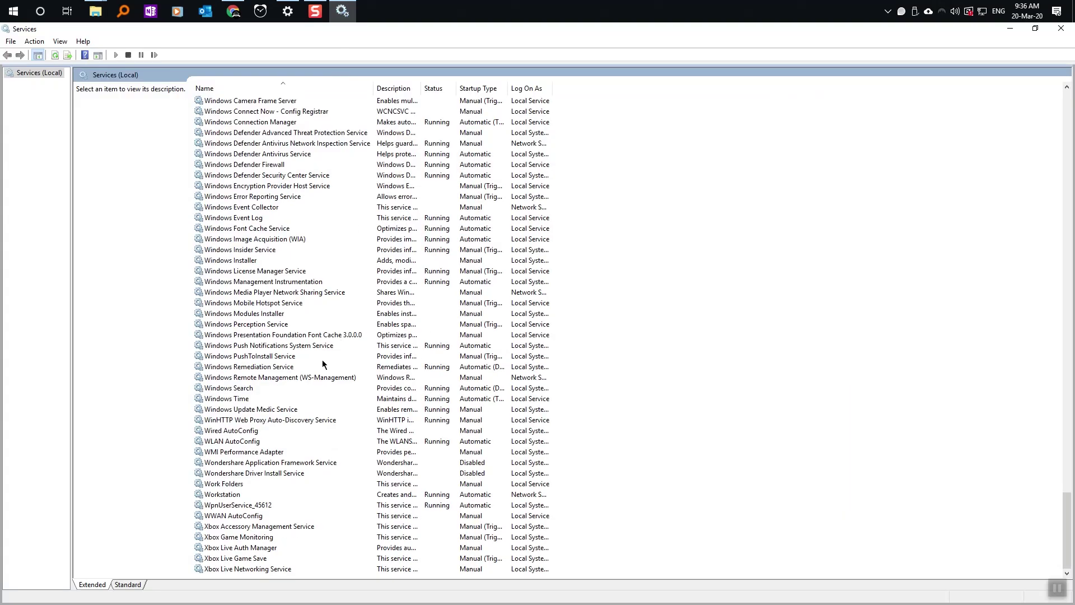
{"action": "left_click", "coordinate": [256, 410]}
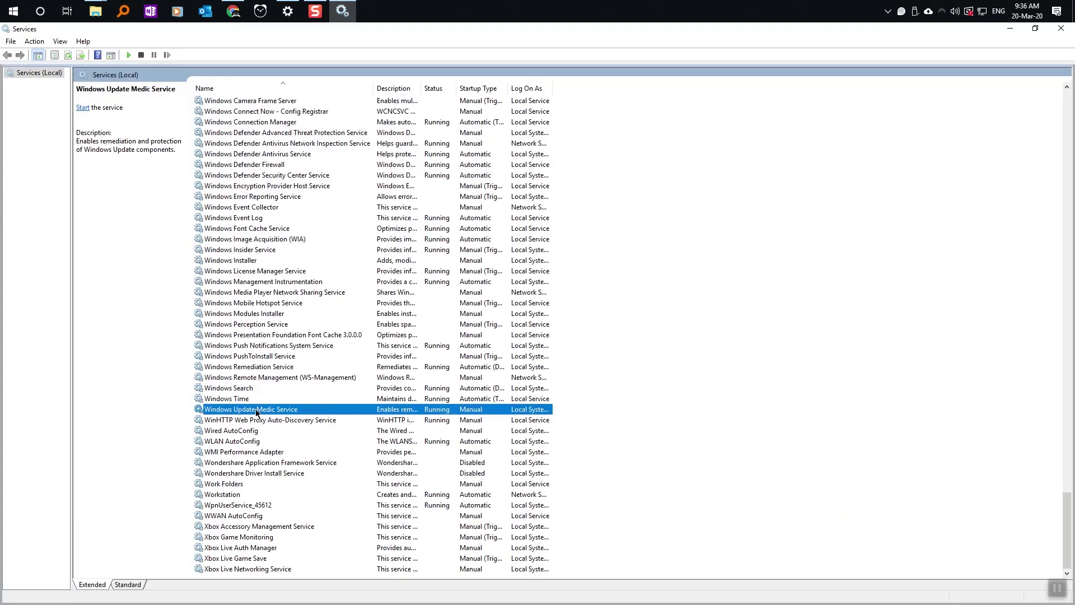
{"action": "left_click", "coordinate": [216, 398]}
{"action": "left_click", "coordinate": [216, 410]}
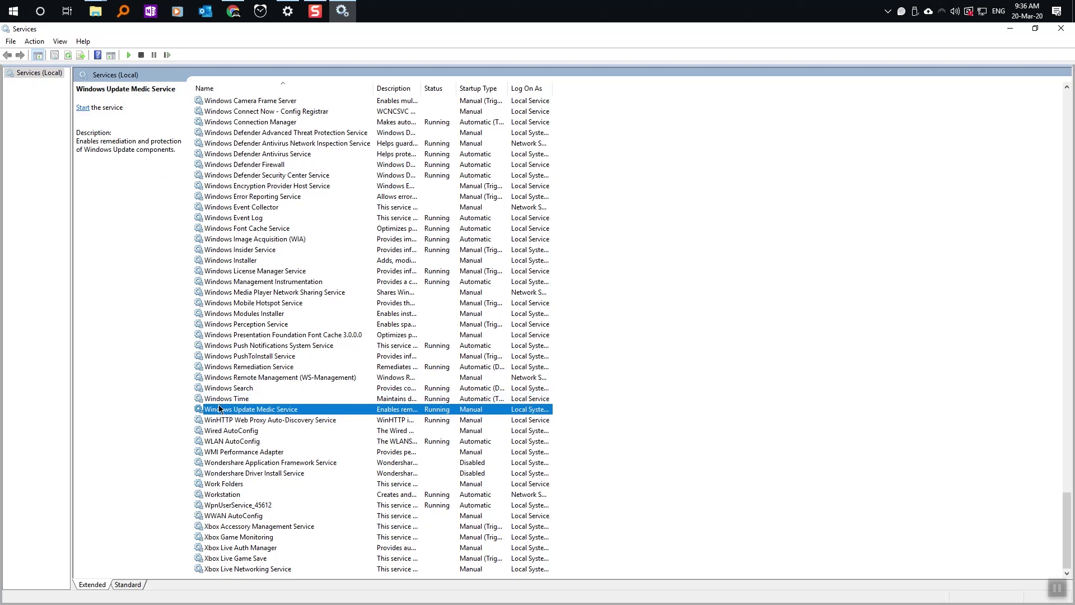
{"action": "left_click", "coordinate": [1061, 29]}
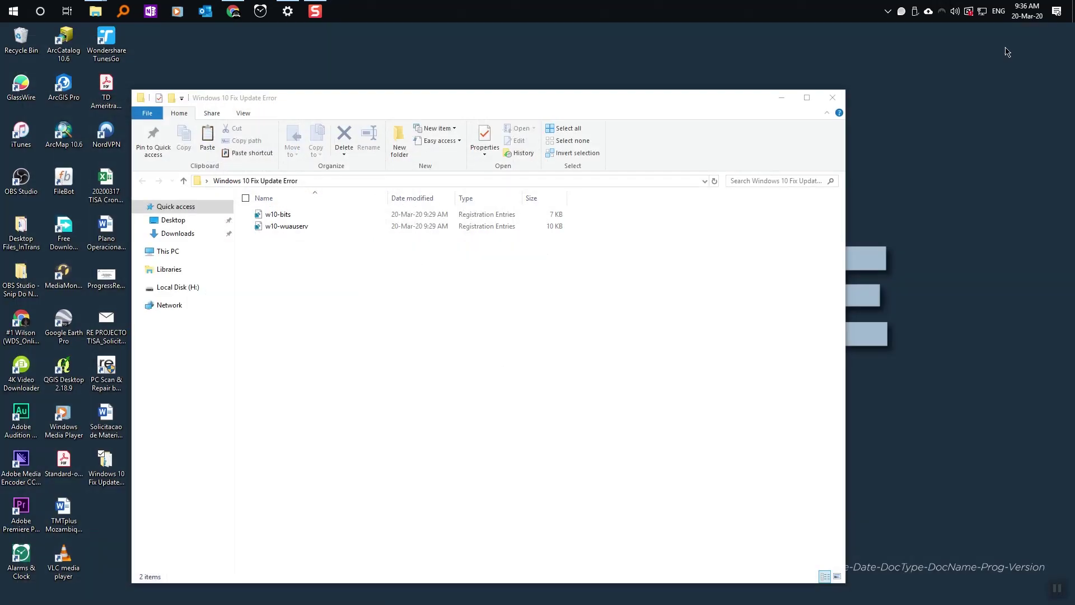
{"action": "left_click", "coordinate": [832, 97]}
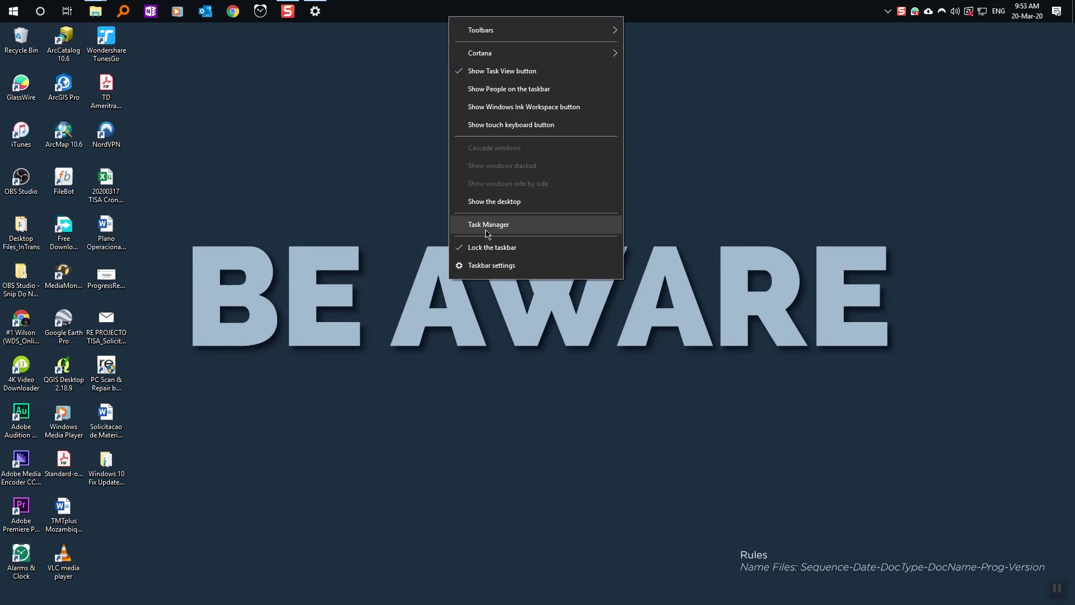
Step: Reopen the Services console from Task Manager's list of services
{"action": "left_click", "coordinate": [487, 226]}
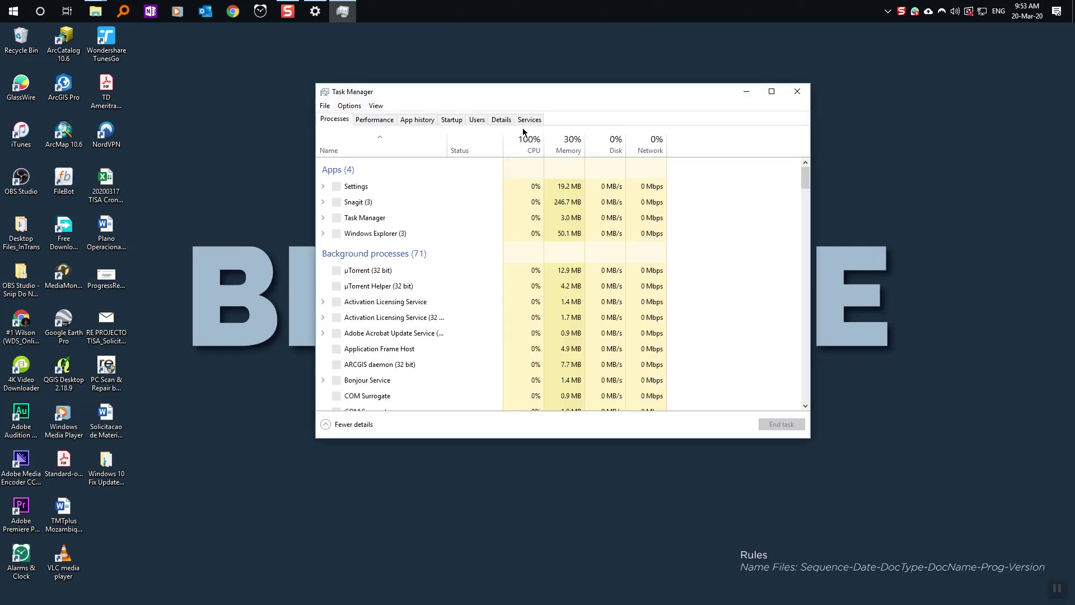
{"action": "left_click", "coordinate": [528, 119]}
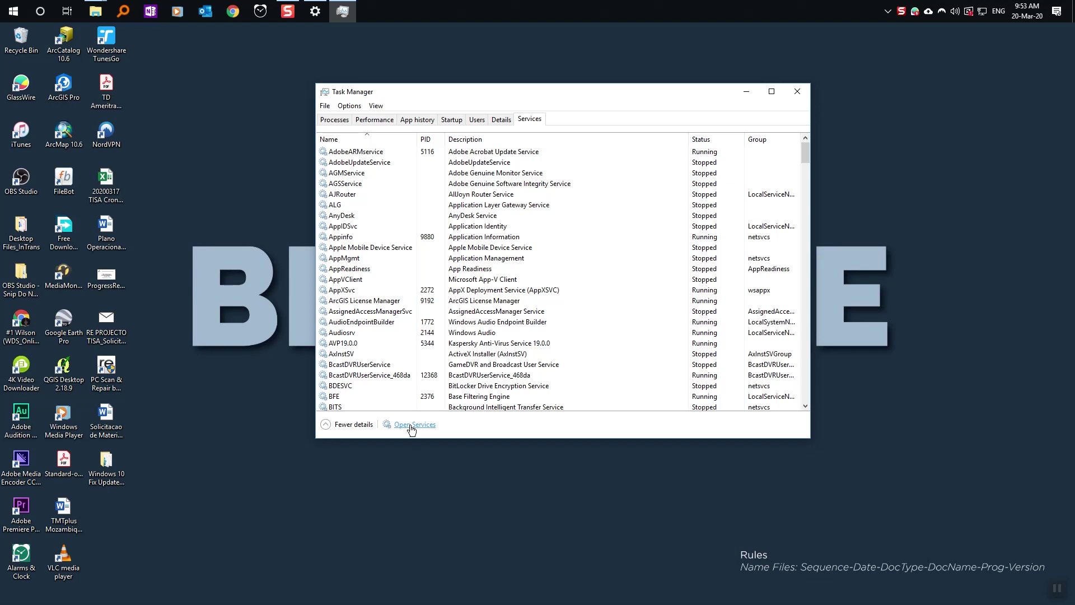
{"action": "left_click", "coordinate": [412, 426]}
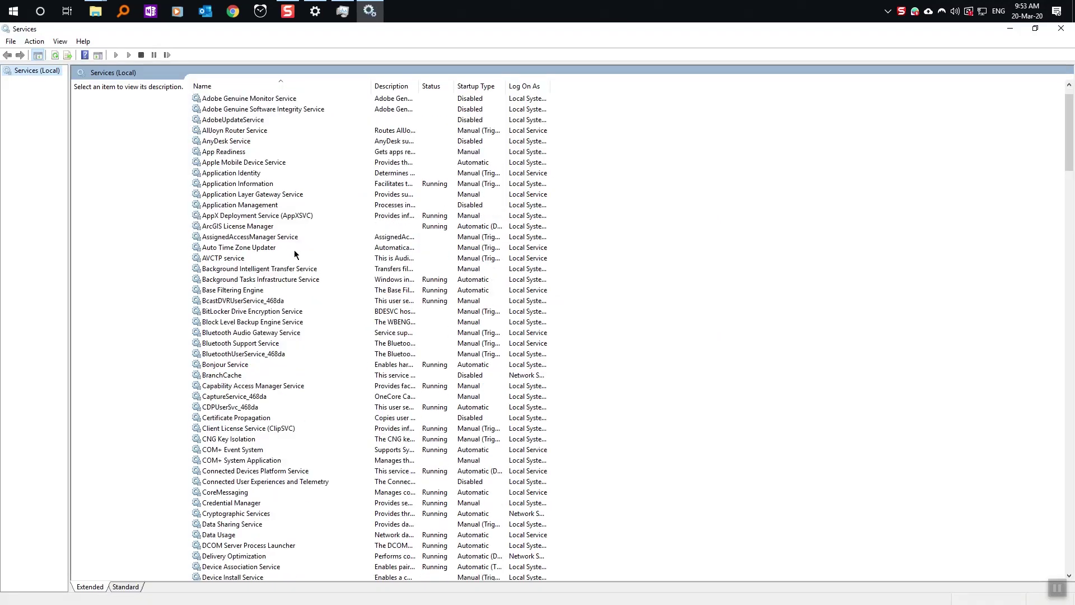
Step: Find the Windows Update service in the list and select it to view its details
{"action": "scroll", "coordinate": [295, 253], "scroll_direction": "down", "scroll_amount": 20}
{"action": "scroll", "coordinate": [295, 242], "scroll_direction": "down", "scroll_amount": 20}
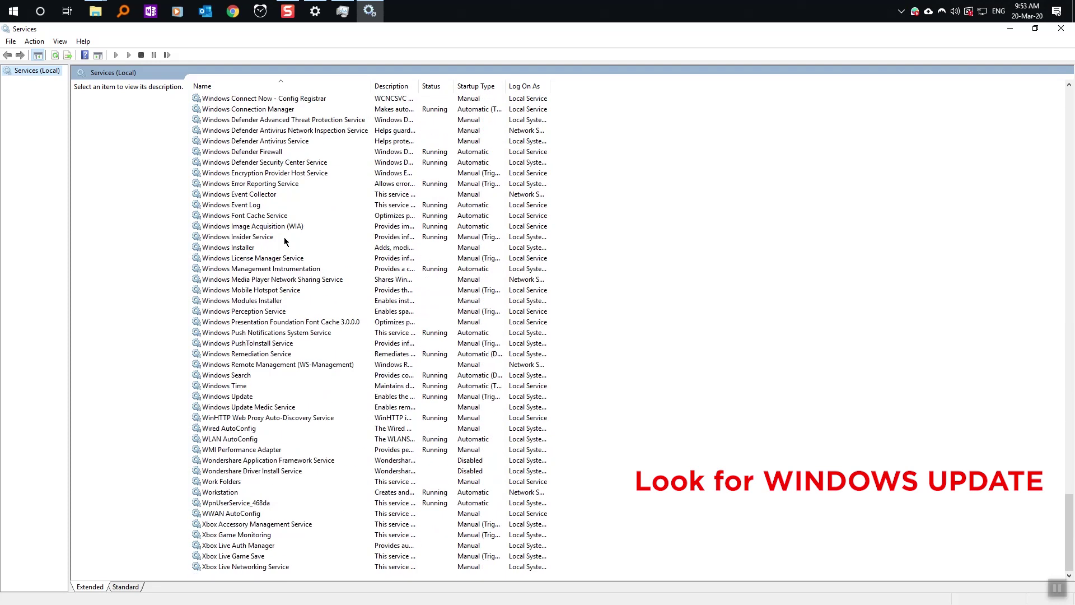
{"action": "left_click", "coordinate": [236, 397]}
{"action": "left_click", "coordinate": [236, 399]}
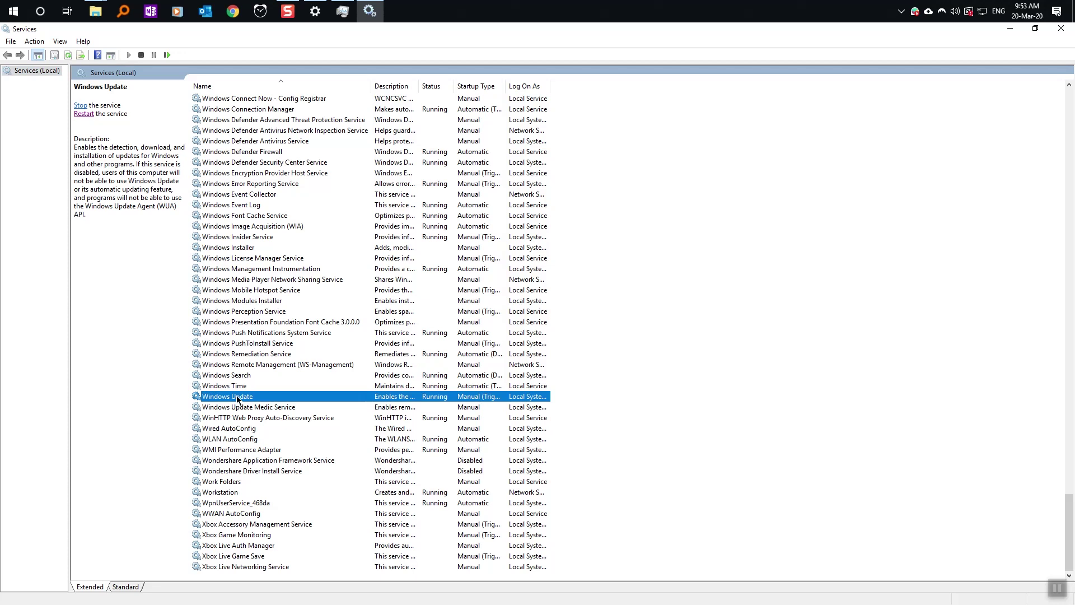
Step: Set the Windows Update service's startup type to Automatic in its properties and apply the change
{"action": "right_click", "coordinate": [243, 398]}
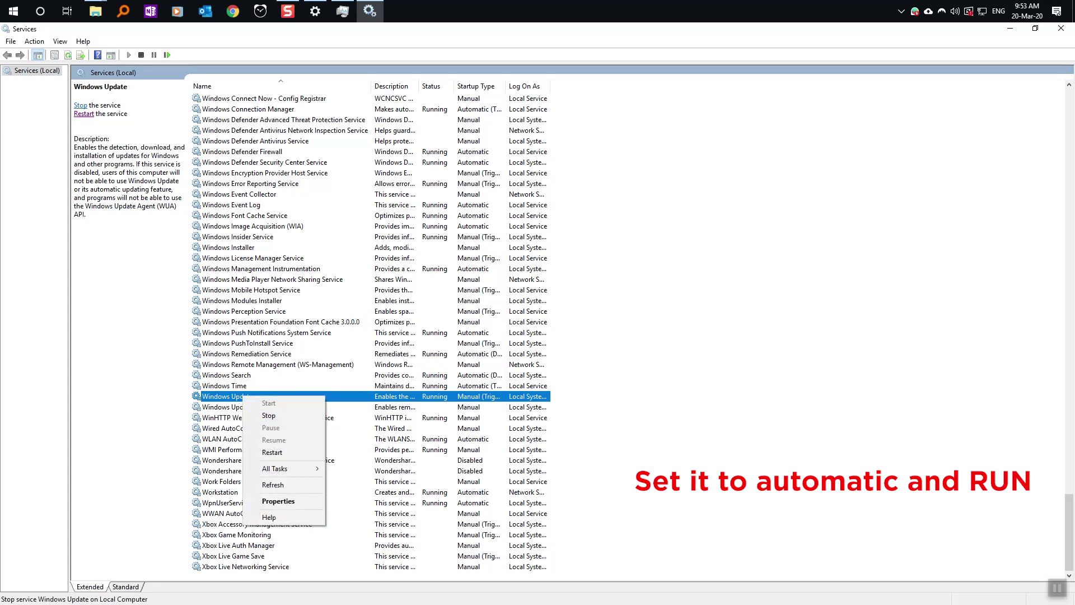
{"action": "left_click", "coordinate": [275, 501]}
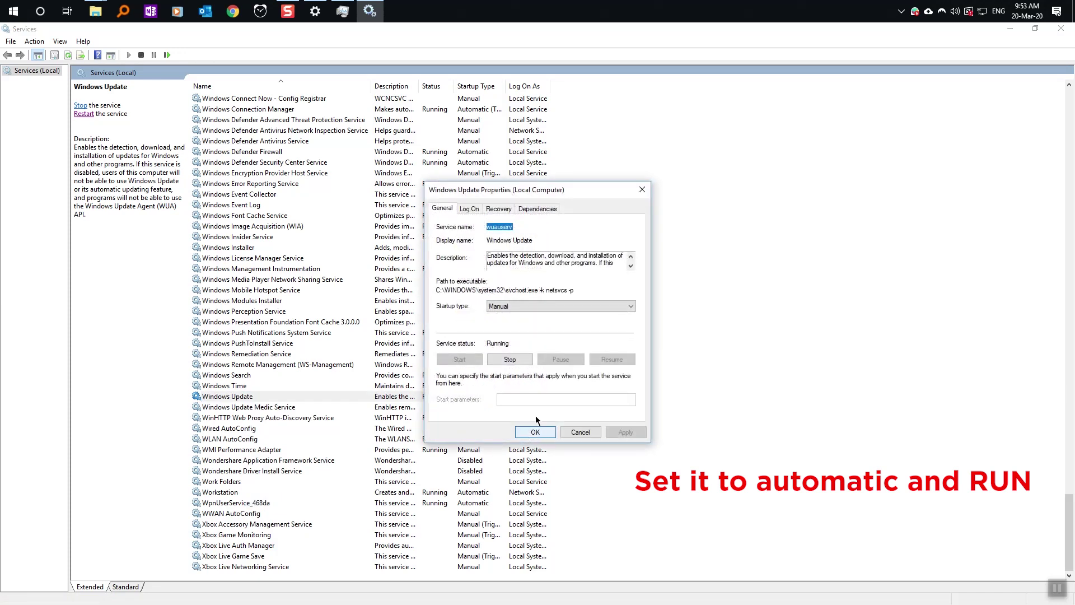
{"action": "left_click", "coordinate": [535, 303]}
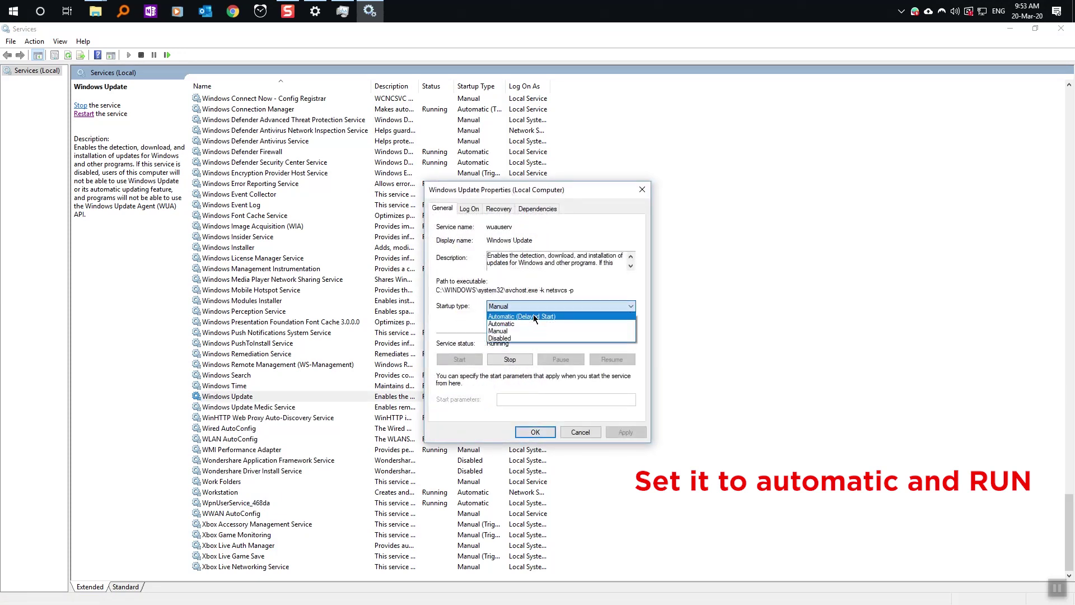
{"action": "left_click", "coordinate": [533, 324]}
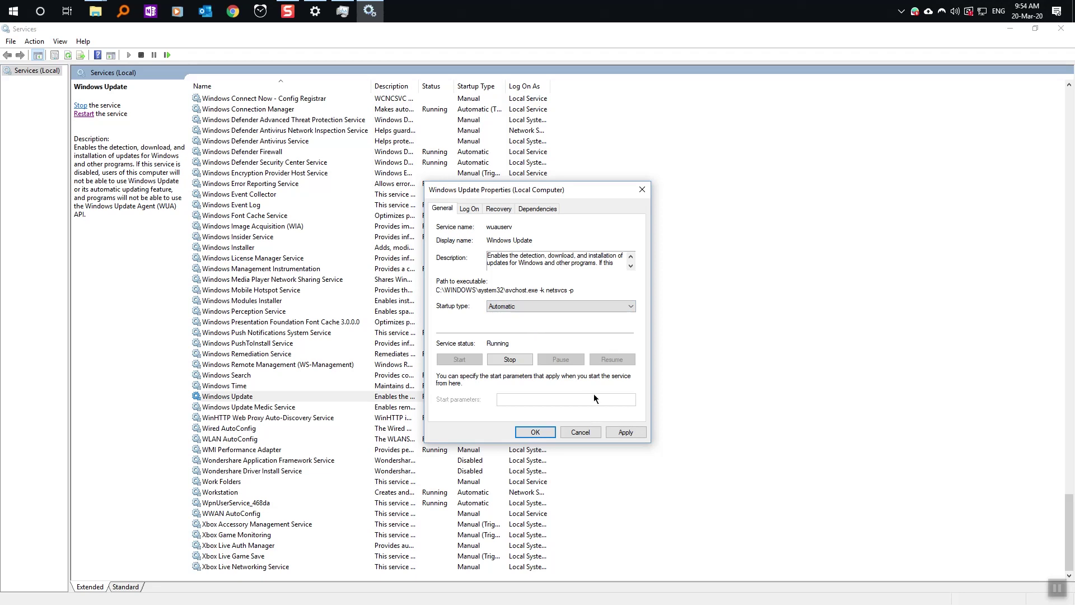
{"action": "left_click", "coordinate": [626, 434]}
Step: Stop the Windows Update service, start it again, and accept and close its properties
{"action": "left_click", "coordinate": [512, 360]}
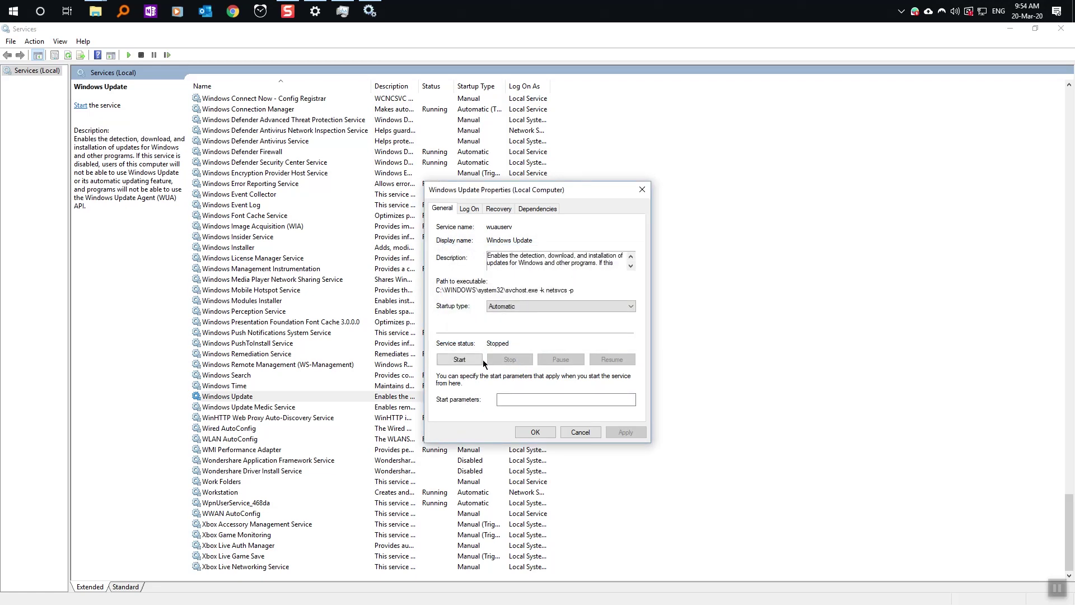
{"action": "left_click", "coordinate": [461, 360]}
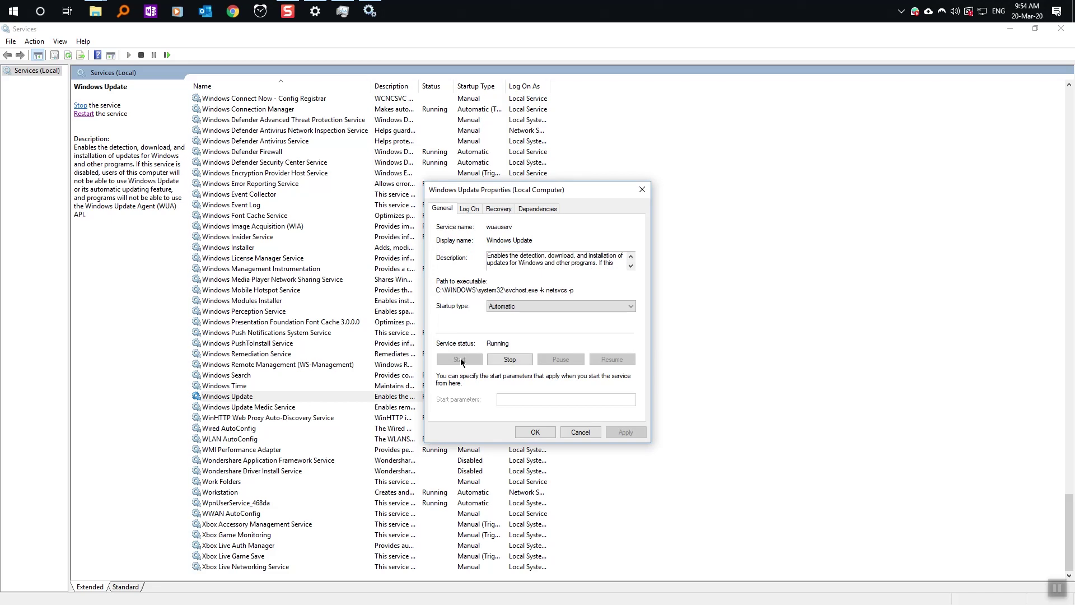
{"action": "left_click", "coordinate": [534, 433]}
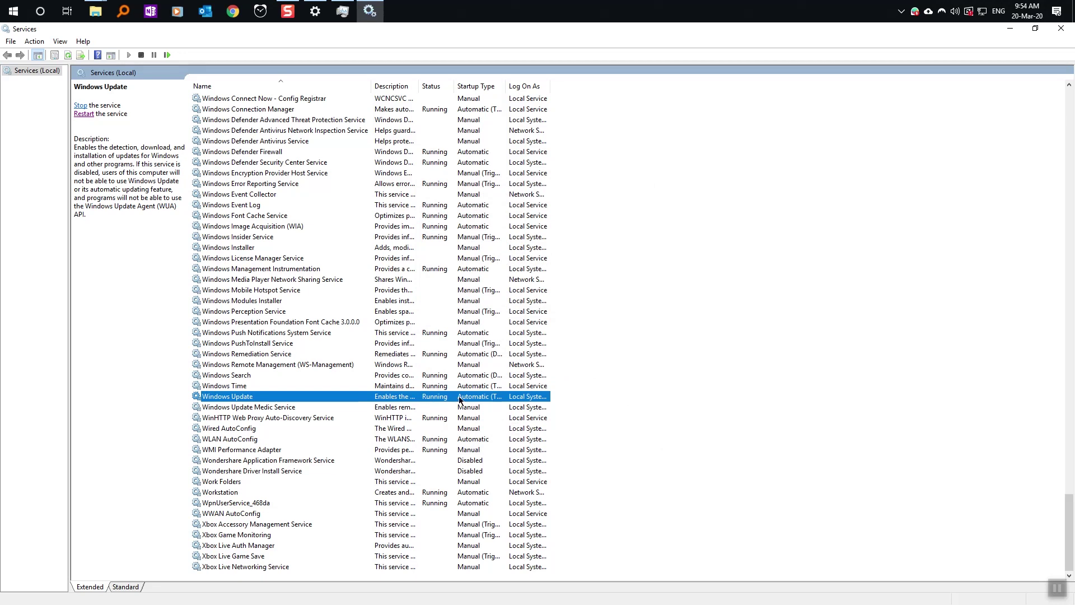
{"action": "left_click", "coordinate": [980, 123]}
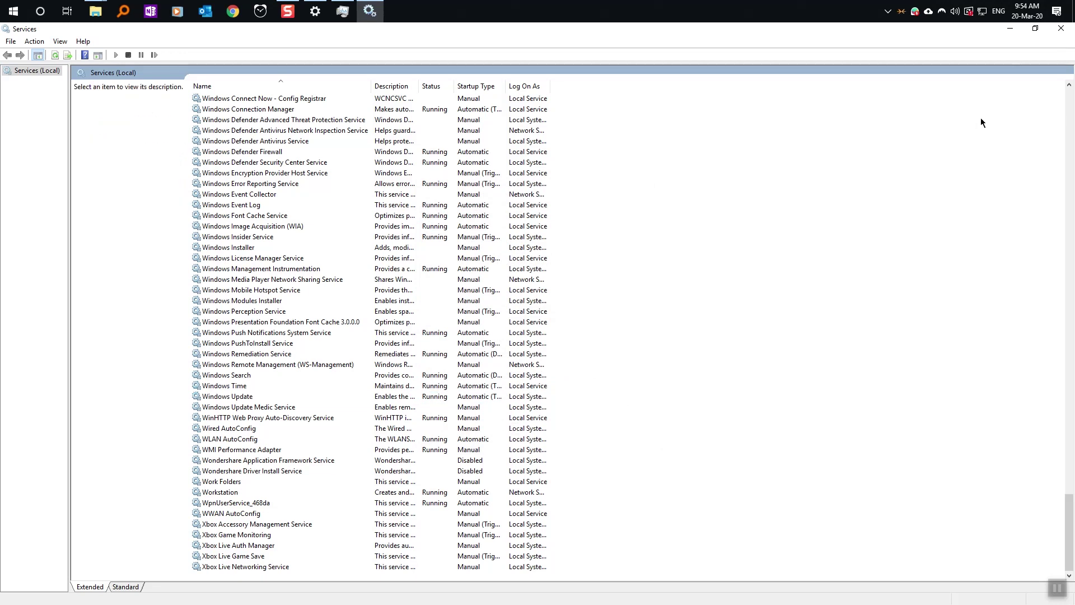
Step: Minimize the Services console and Task Manager, and check for updates on the Windows Update page in Settings
{"action": "left_click", "coordinate": [1009, 30]}
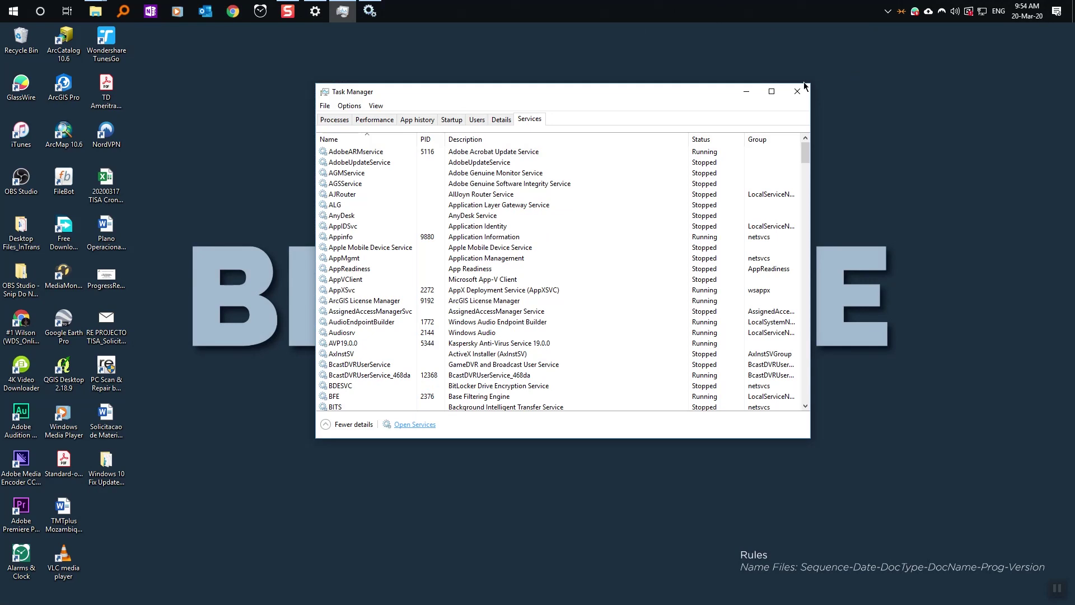
{"action": "left_click", "coordinate": [746, 92]}
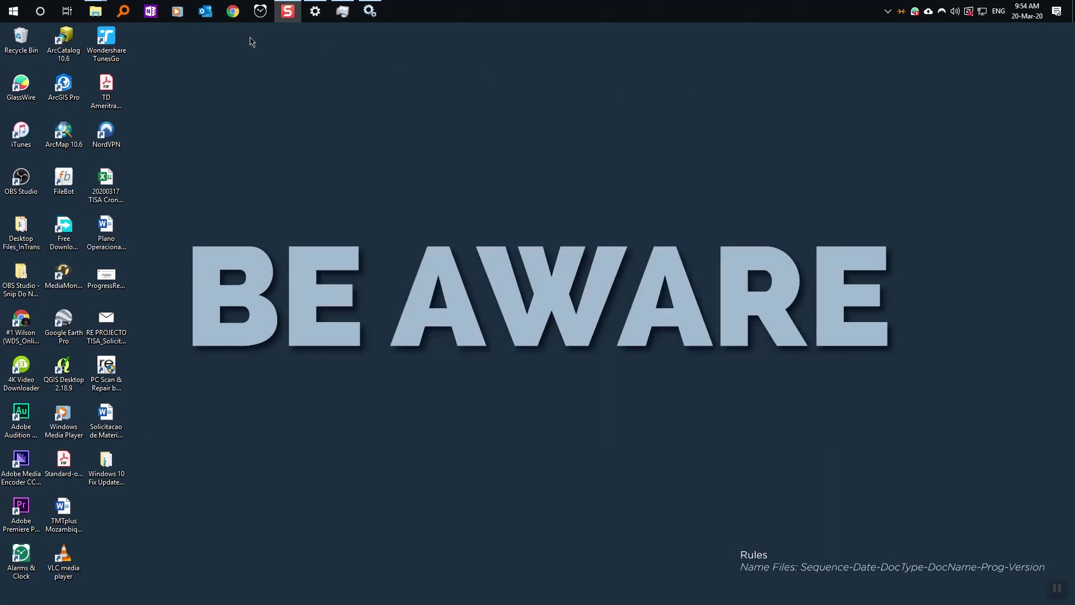
{"action": "left_click", "coordinate": [315, 12]}
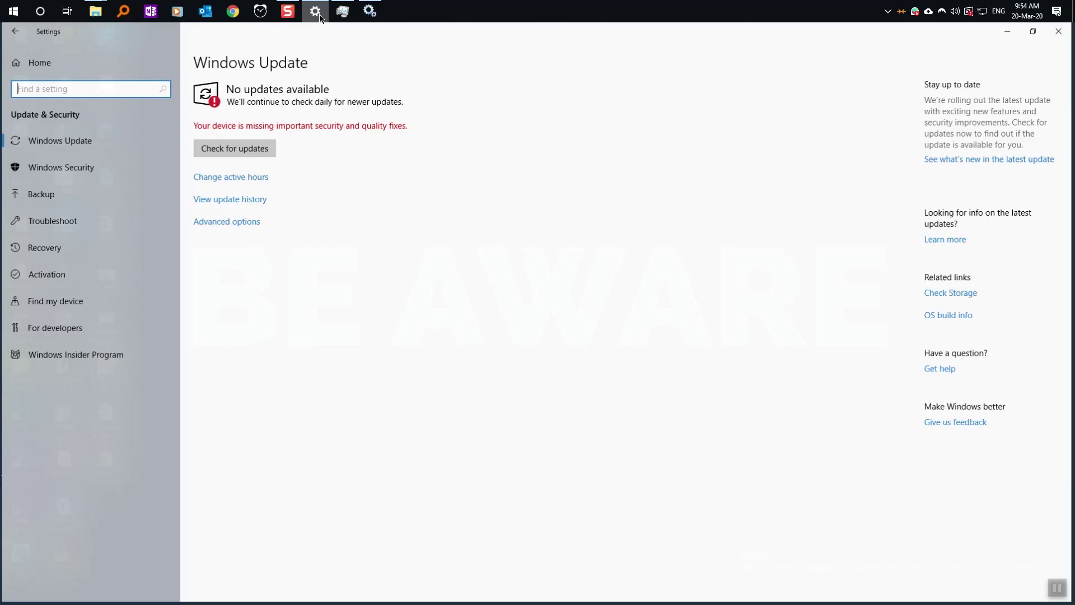
{"action": "left_click", "coordinate": [246, 152]}
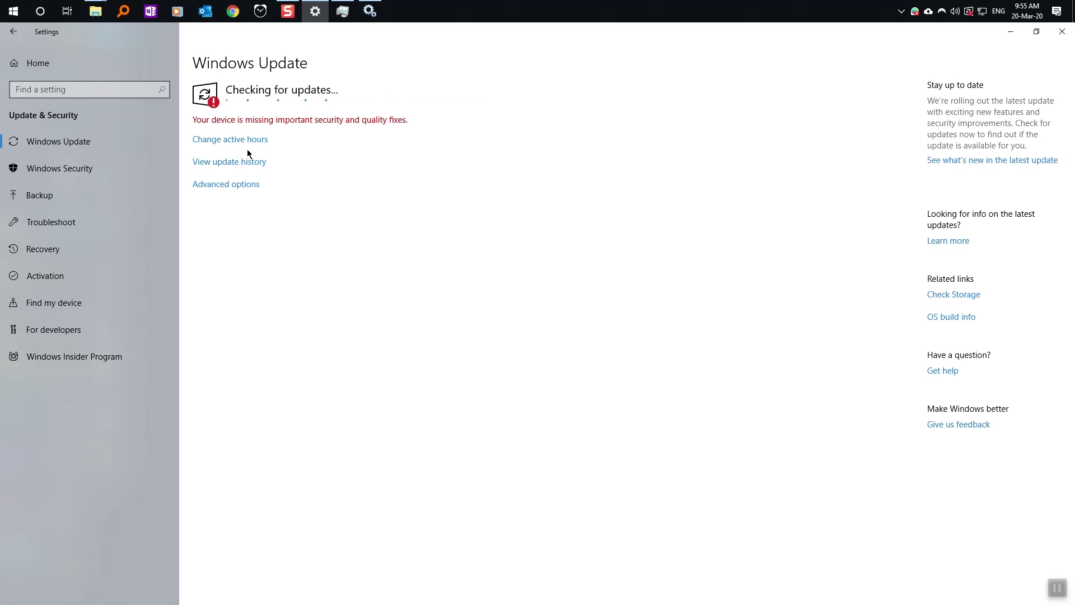
{"action": "left_click", "coordinate": [234, 10]}
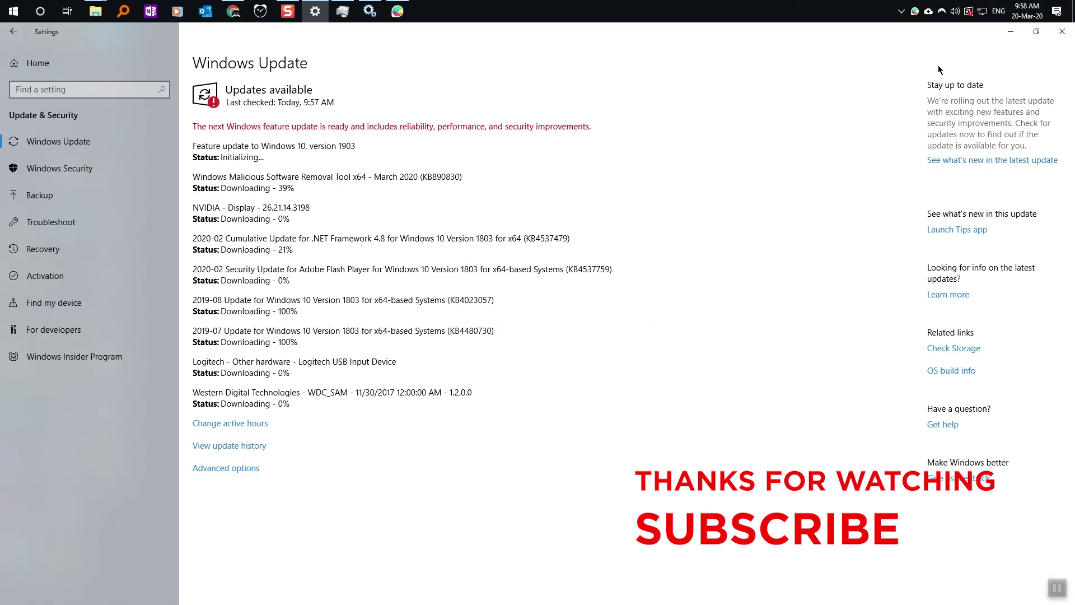
Step: Minimize the Settings window and refresh the desktop
{"action": "left_click", "coordinate": [1011, 32]}
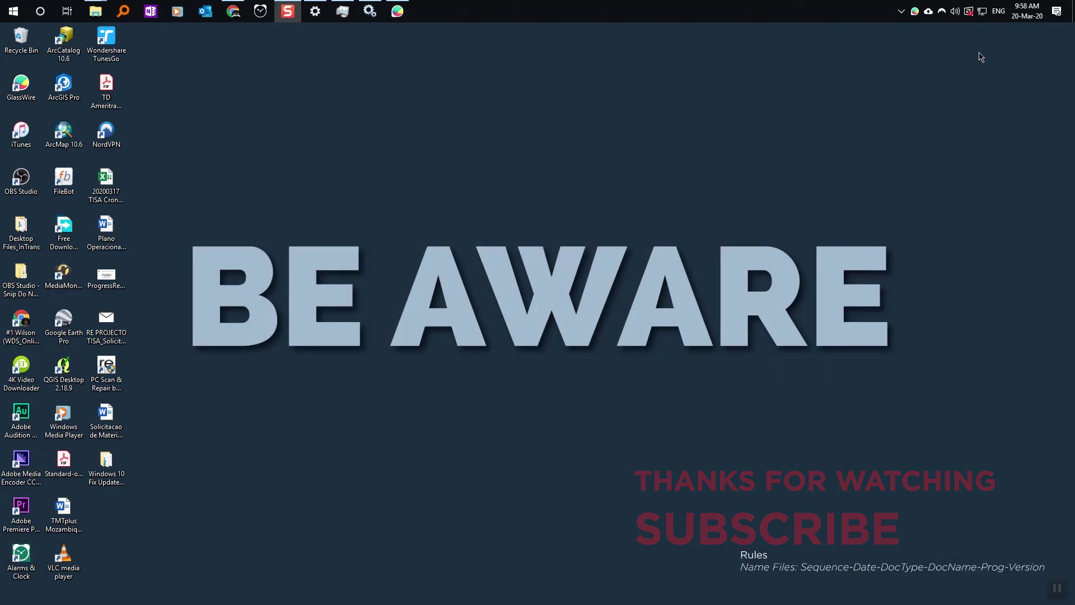
{"action": "right_click", "coordinate": [421, 124]}
{"action": "left_click", "coordinate": [445, 160]}
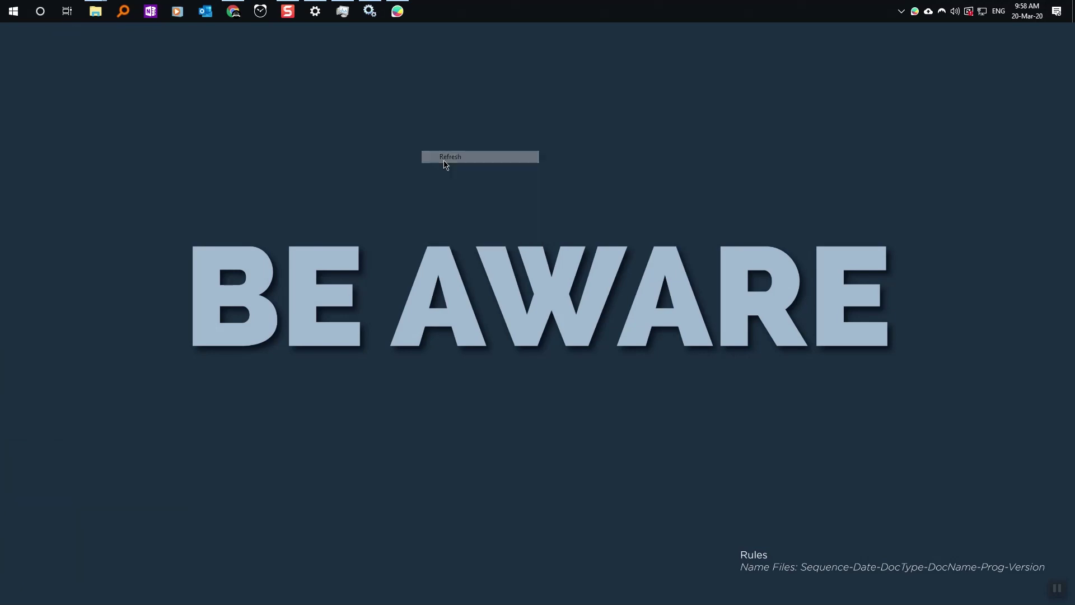